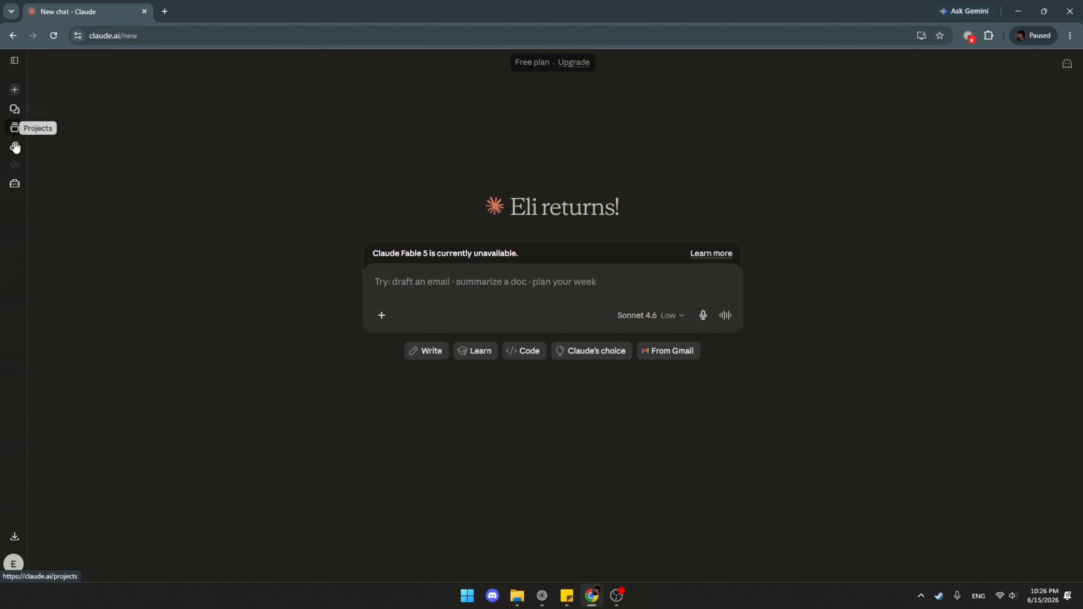
# Connect Google Calendar as a Claude connector, granting all the requested calendar access permissions on the Google account.
pyautogui.click(13, 184)
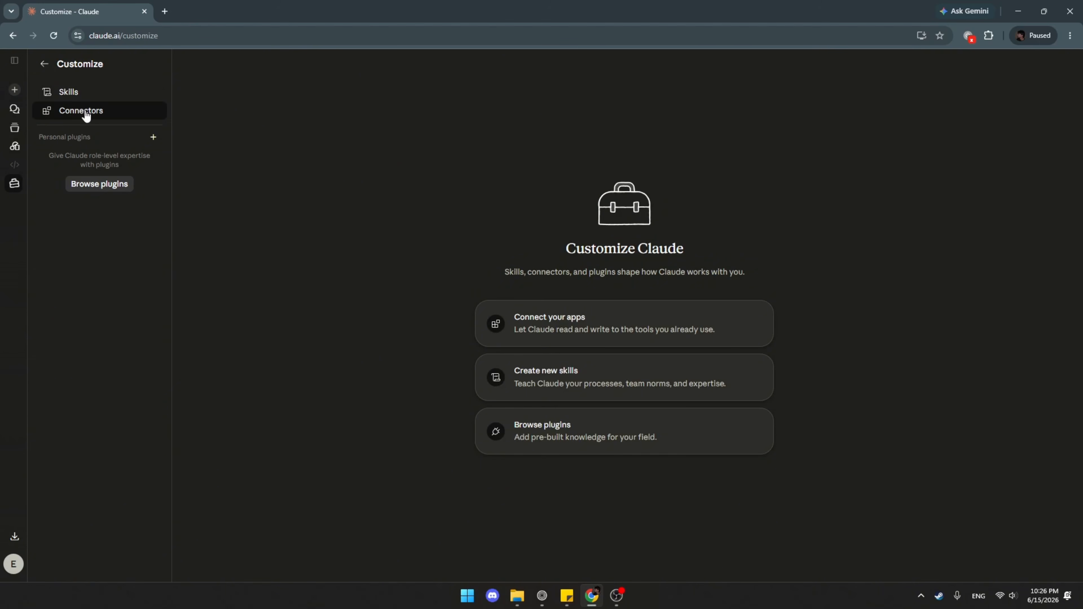
pyautogui.click(86, 114)
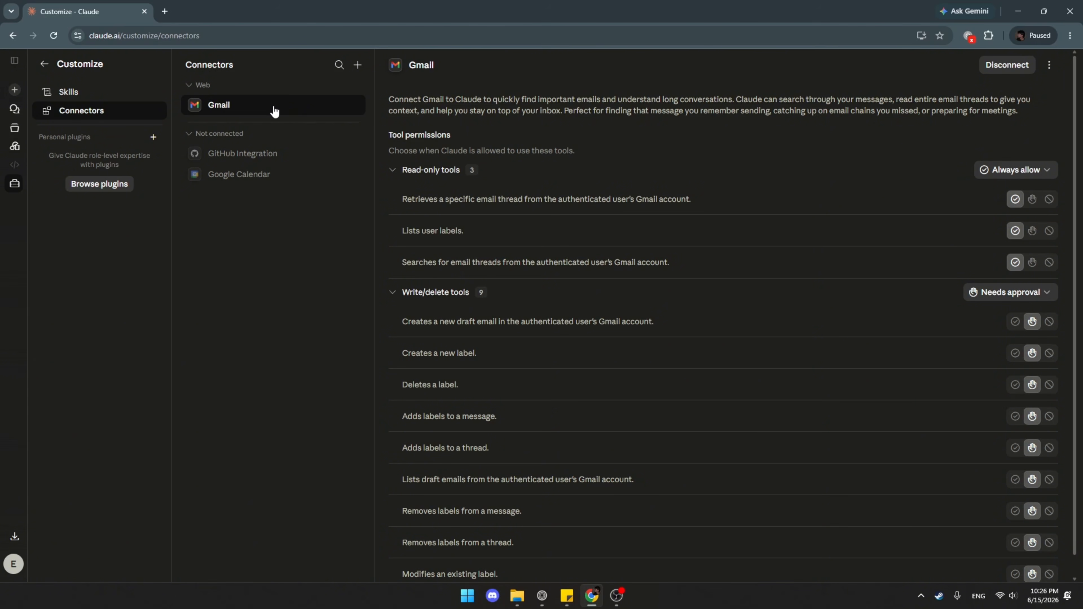
pyautogui.click(256, 175)
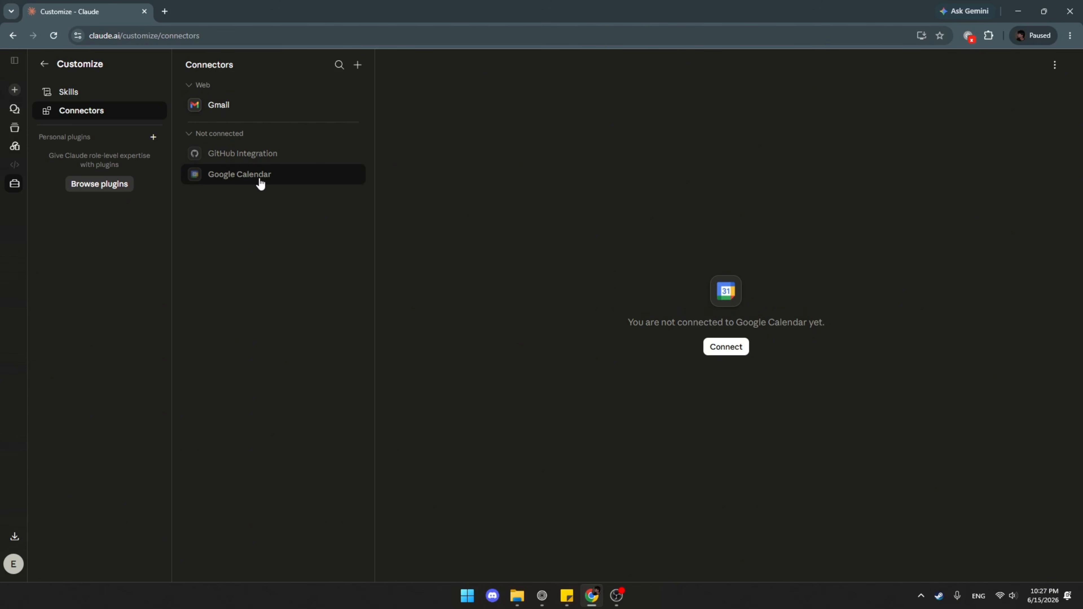
pyautogui.click(734, 350)
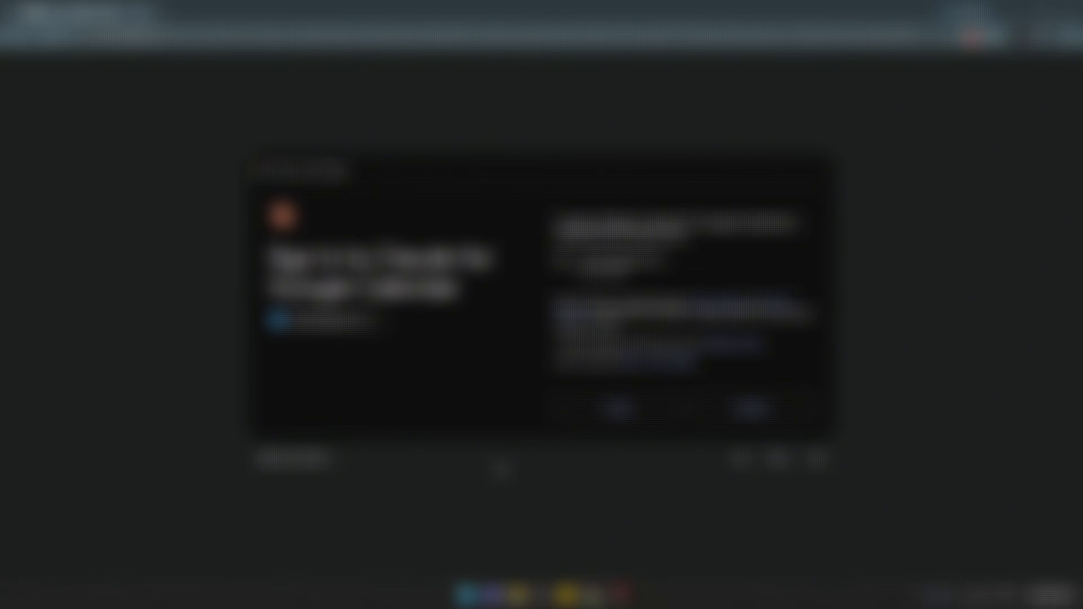
pyautogui.click(742, 407)
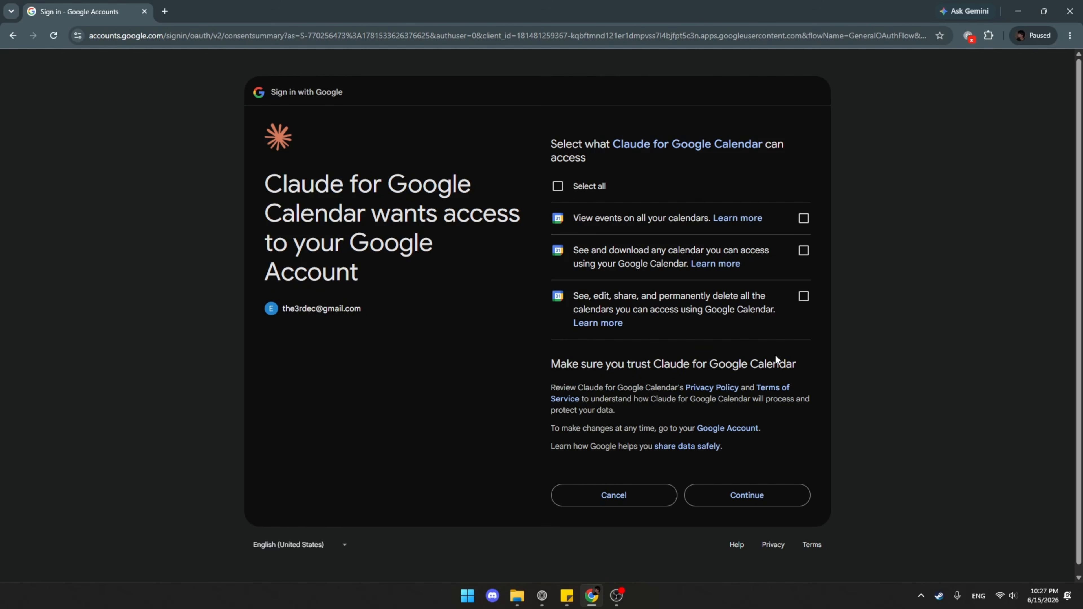
pyautogui.click(557, 186)
pyautogui.click(784, 499)
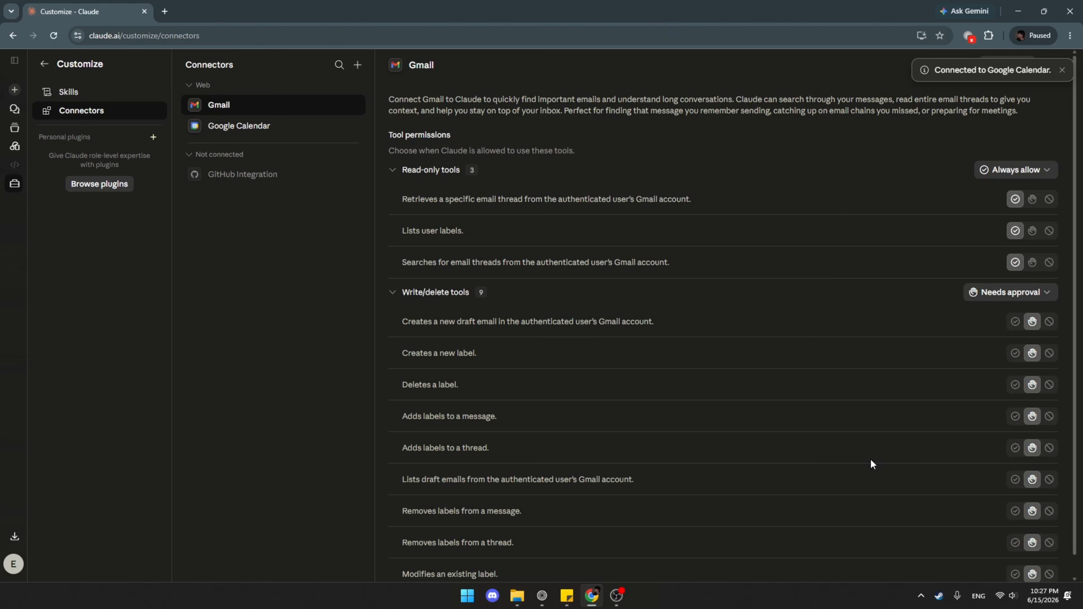
# Review the read-only and write/delete tool permissions of the Gmail connector.
pyautogui.scroll(-1, 870, 459)
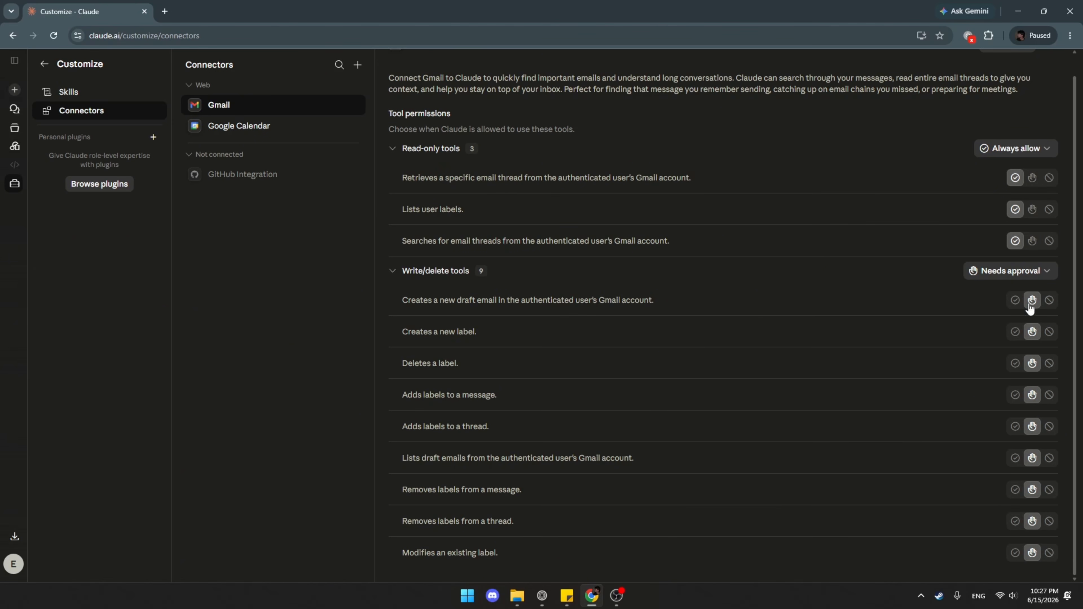
pyautogui.scroll(1, 1032, 447)
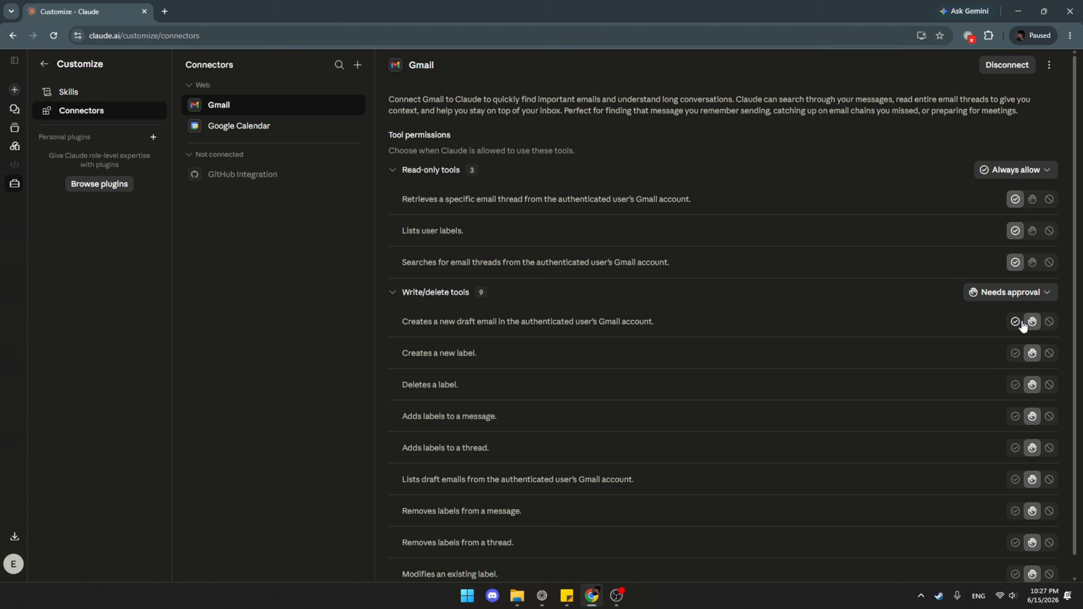
pyautogui.scroll(-1, 935, 339)
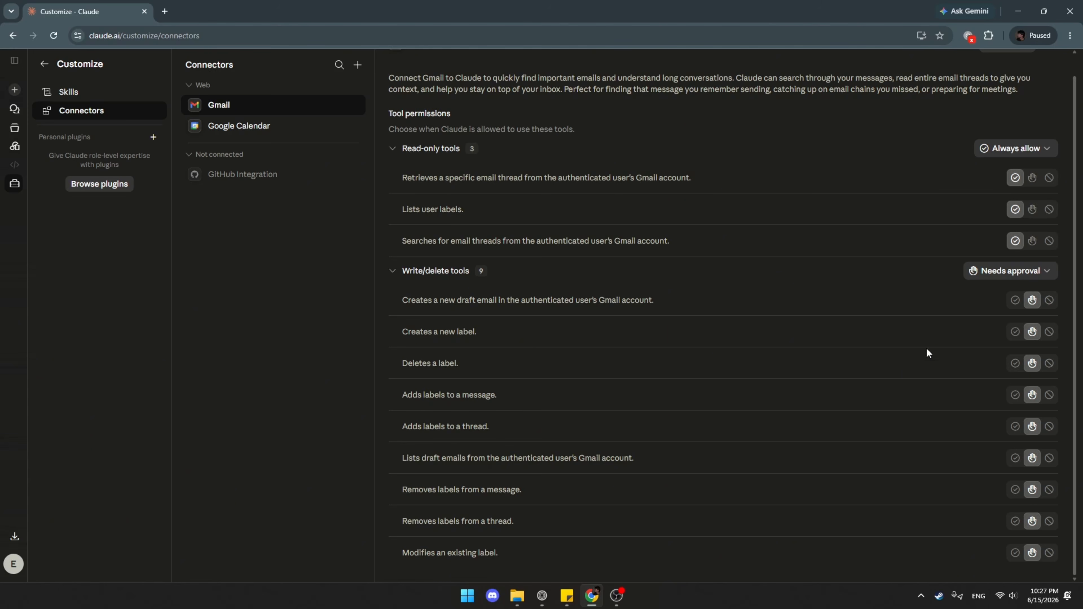
# Start a new chat and send the prompt "Set a meeting for tomorrow on my Google Calendar; between 10am and 12nn".
pyautogui.click(14, 89)
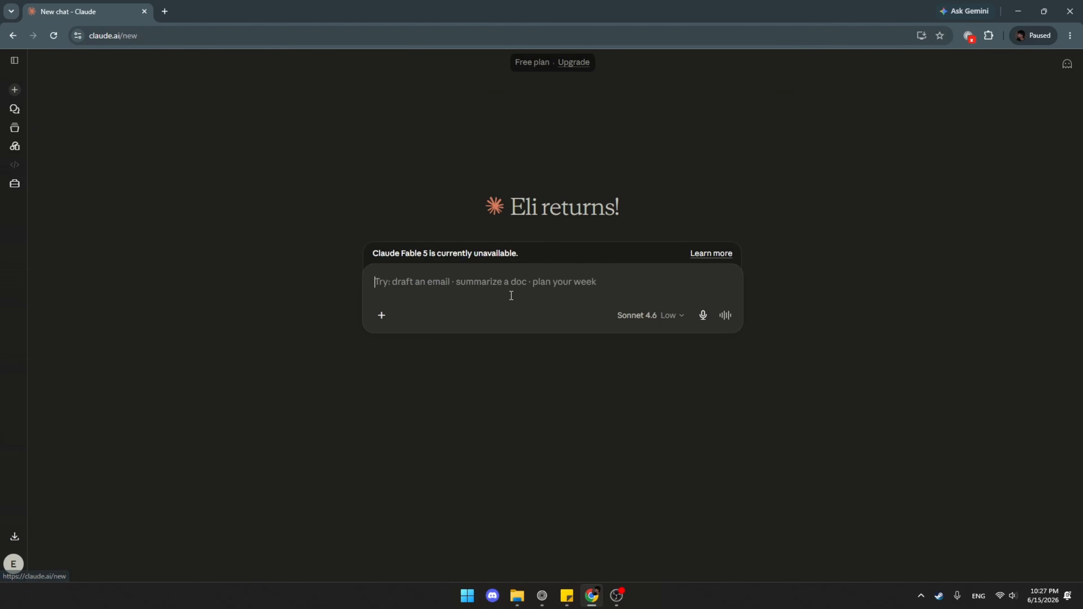
pyautogui.write('Create')
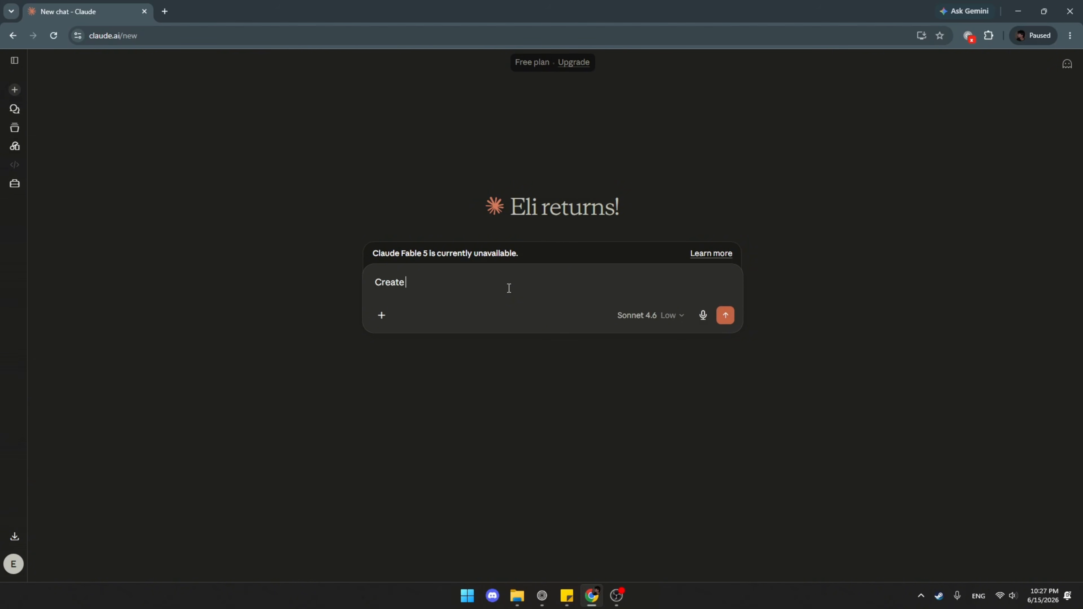
pyautogui.hotkey('ctrl', 'BackSpace')
pyautogui.write('Set a meet')
pyautogui.press('BackSpace')
pyautogui.write('ting for tomorrow on my')
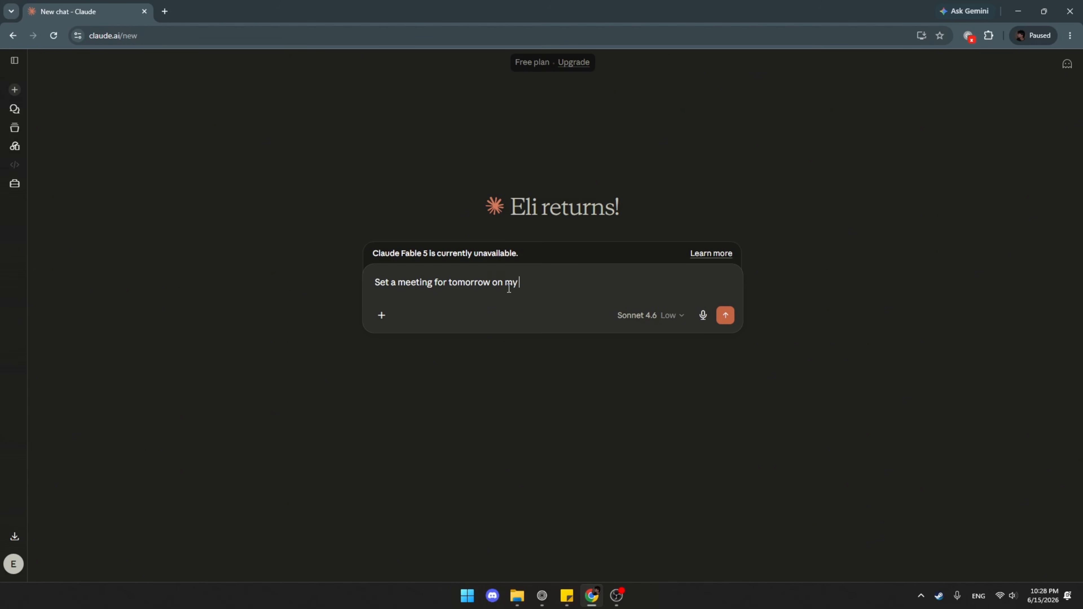
pyautogui.write(' Google Calendar; between')
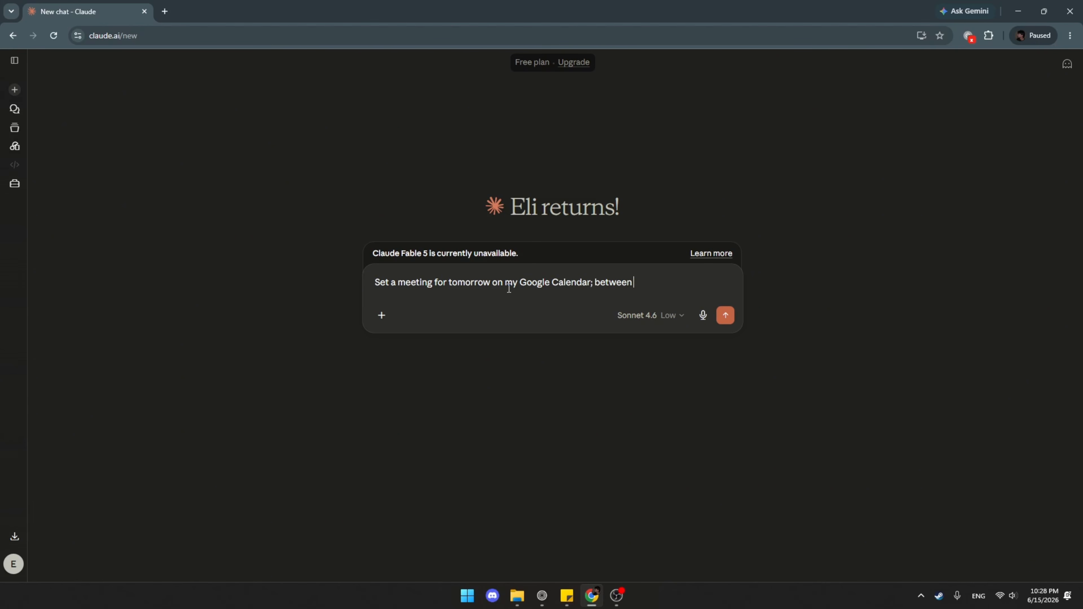
pyautogui.write(' 10am and 12nn')
pyautogui.press('Return')
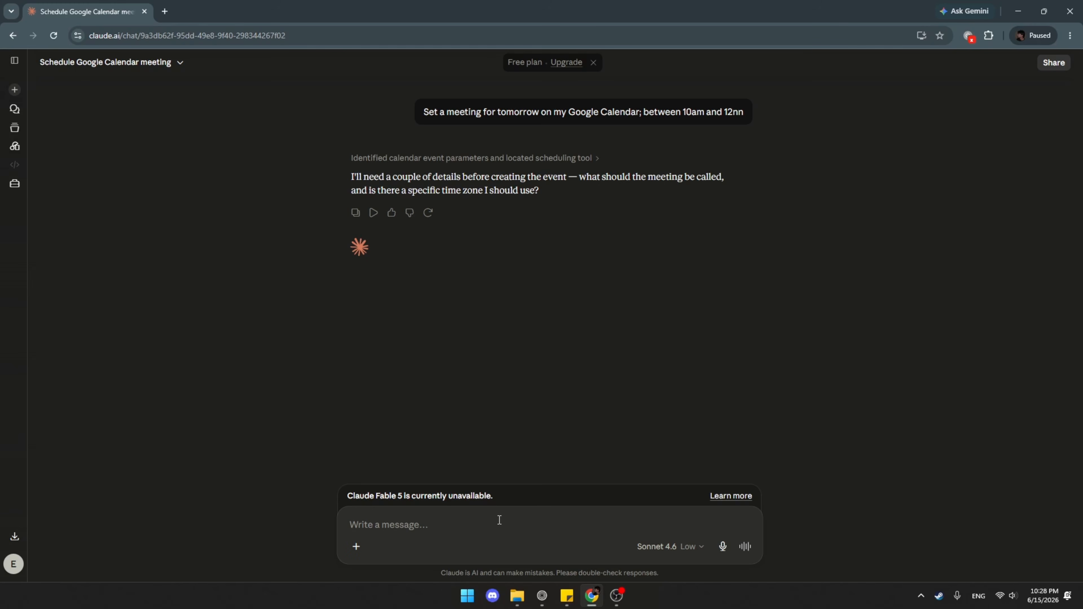
# Reply with "Work Meeting is fine for the meeting name, and timezone should be set to Hong Kong time".
pyautogui.write('Work Meeting is fine')
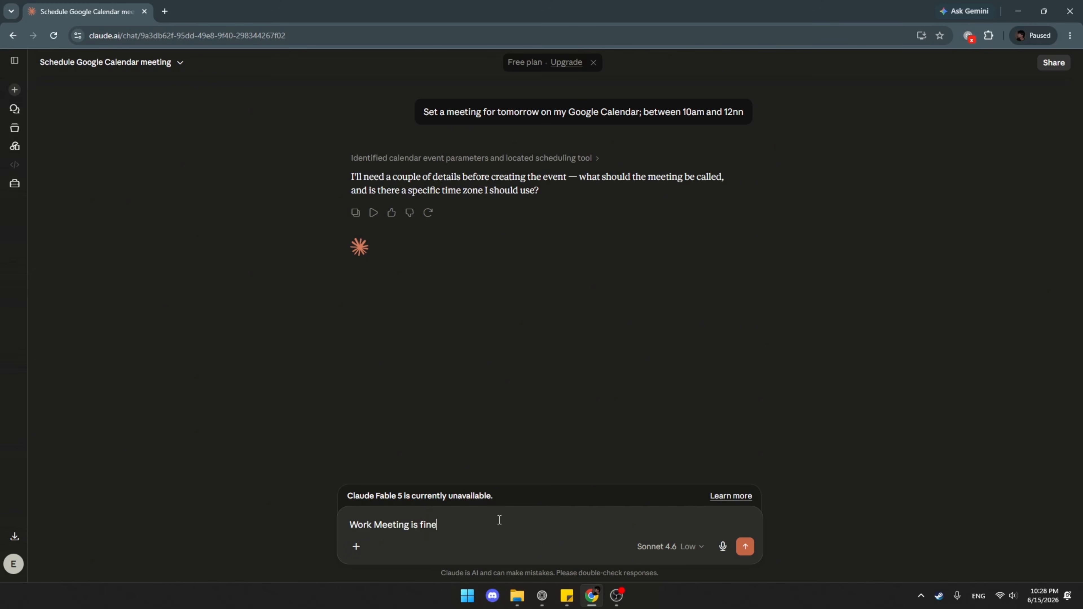
pyautogui.write(' for the me')
pyautogui.press('BackSpace')
pyautogui.press('BackSpace')
pyautogui.write('meeting name, and timezone should be set ')
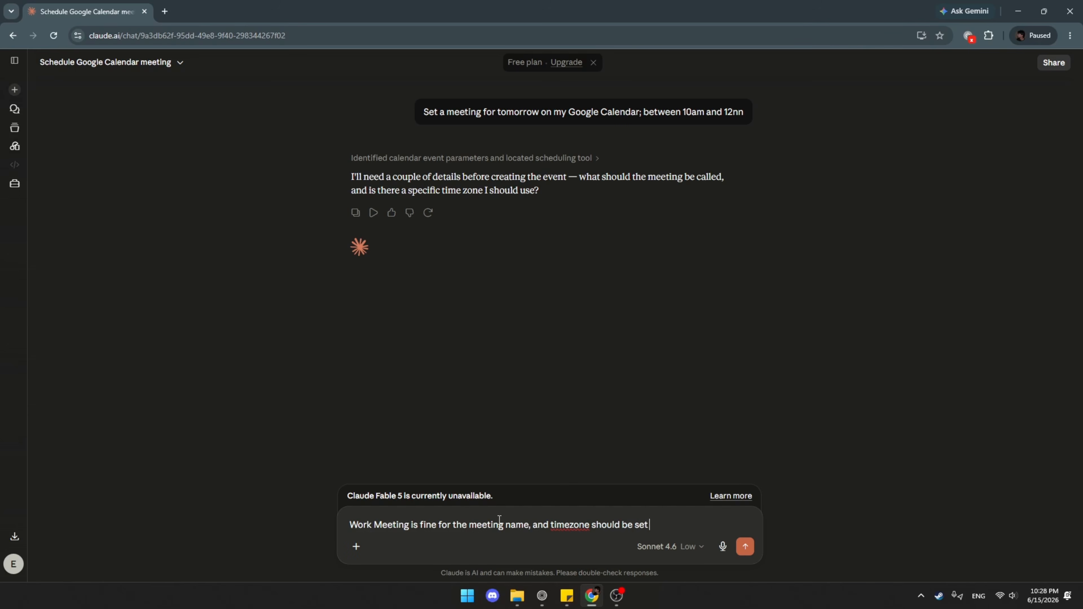
pyautogui.write('to Hong Kong time')
pyautogui.press('Return')
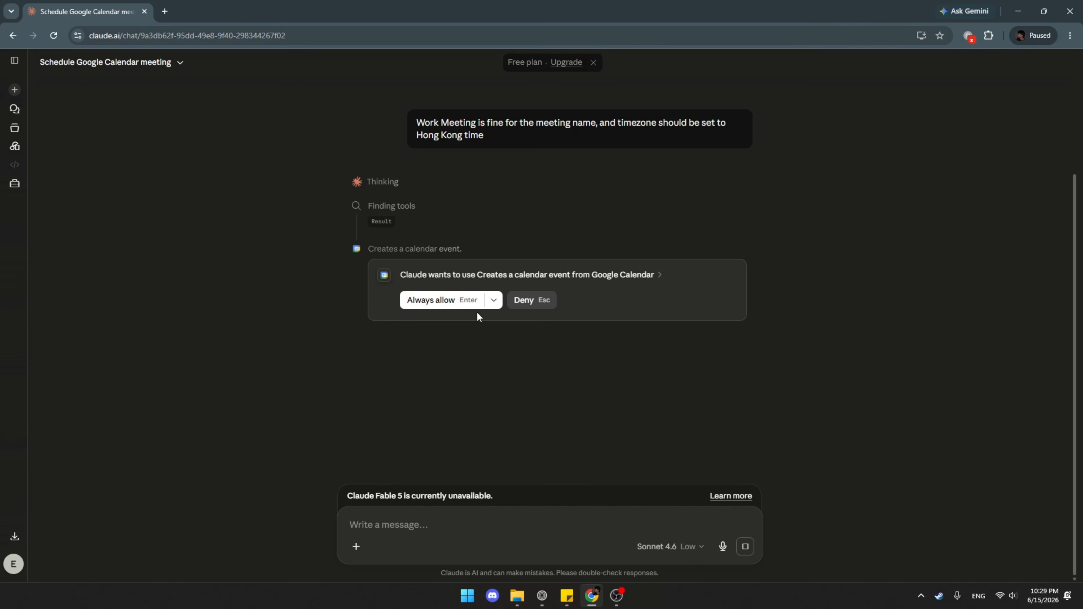
# Allow Claude once to create the Google Calendar event and read its reply about the meeting.
pyautogui.click(493, 300)
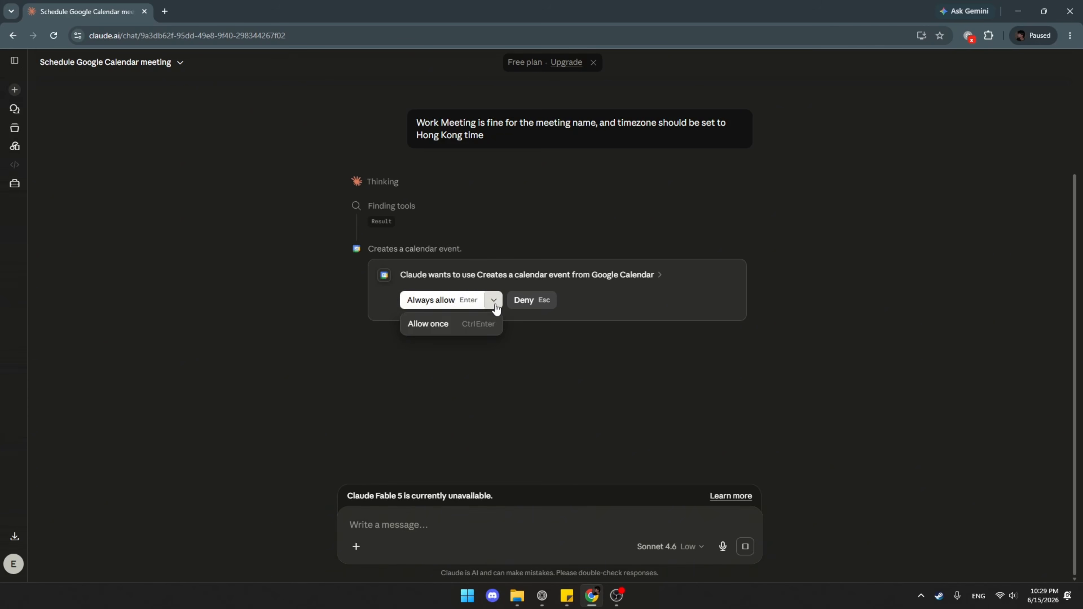
pyautogui.click(452, 323)
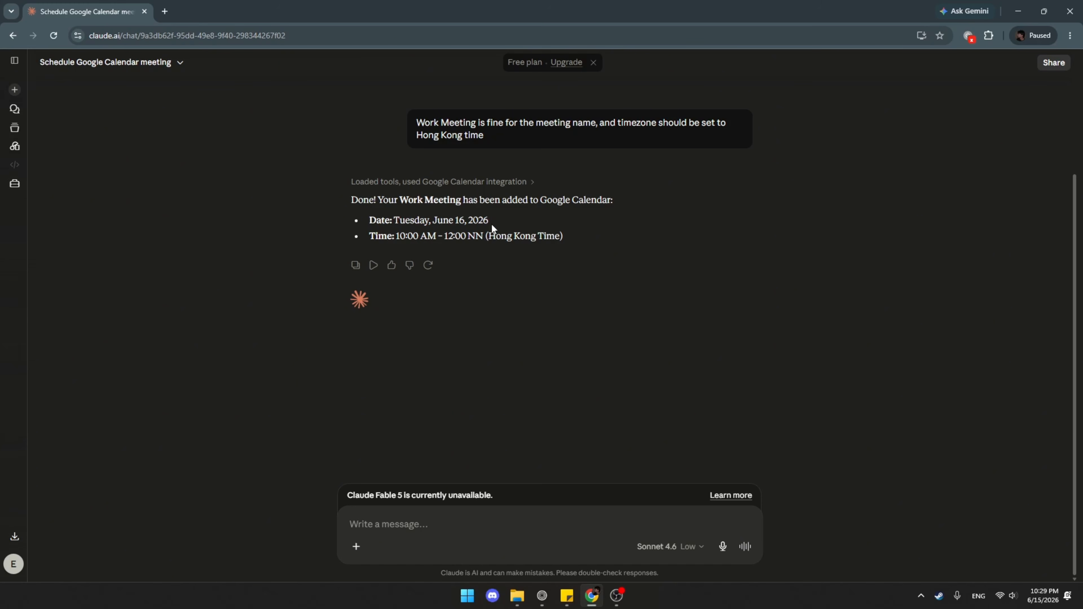
pyautogui.moveTo(407, 201); pyautogui.dragTo(591, 202)
pyautogui.click(562, 221)
# Open calendar.google.com in a new tab and check this week's schedule for the Work Meeting.
pyautogui.hotkey('ctrl', 't')
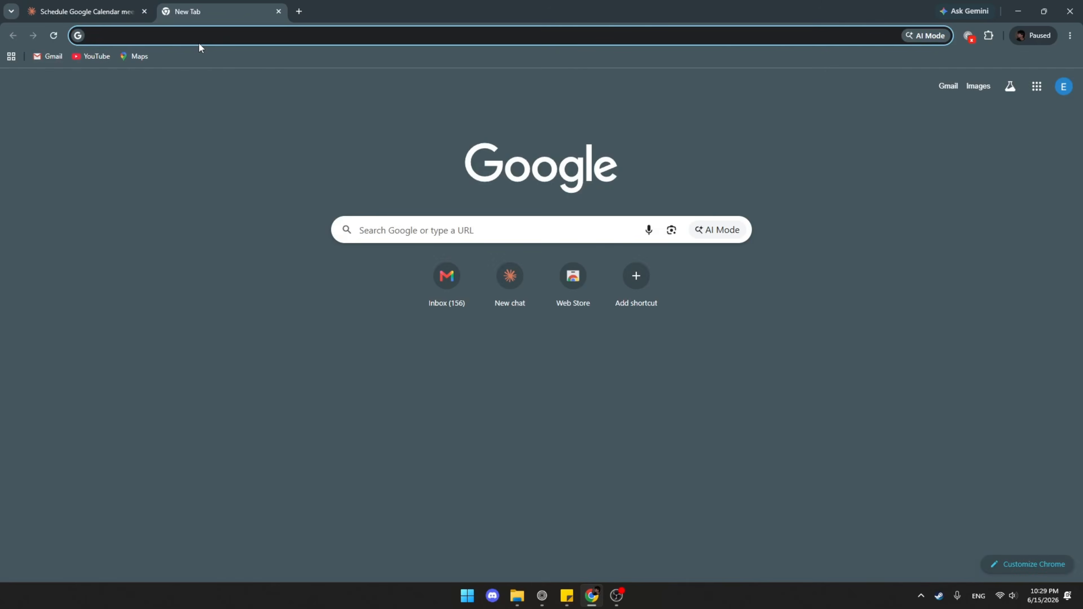
pyautogui.write('calendar.google.com')
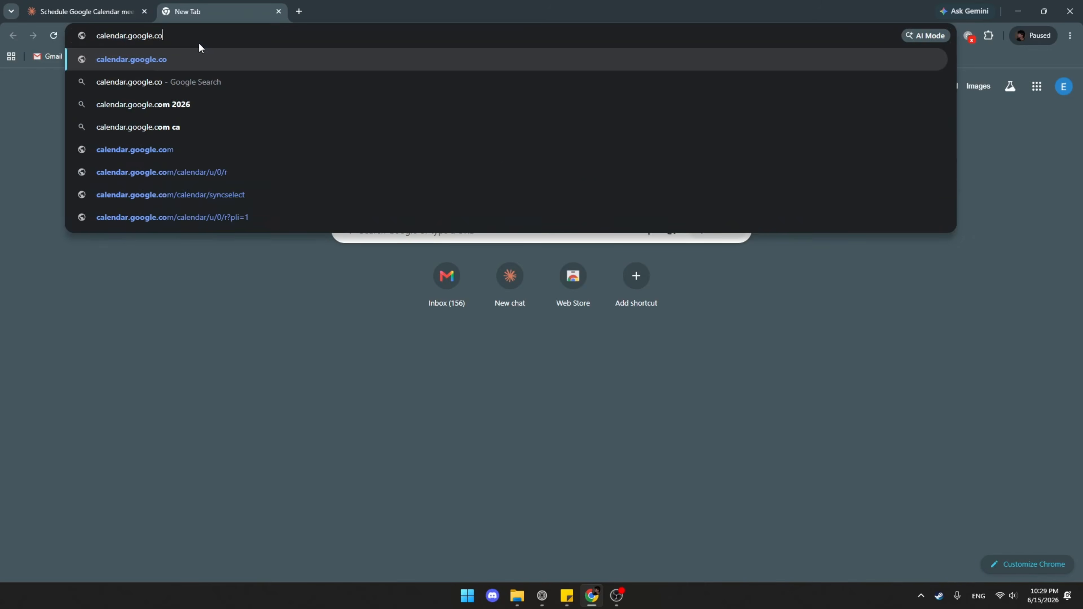
pyautogui.press('Return')
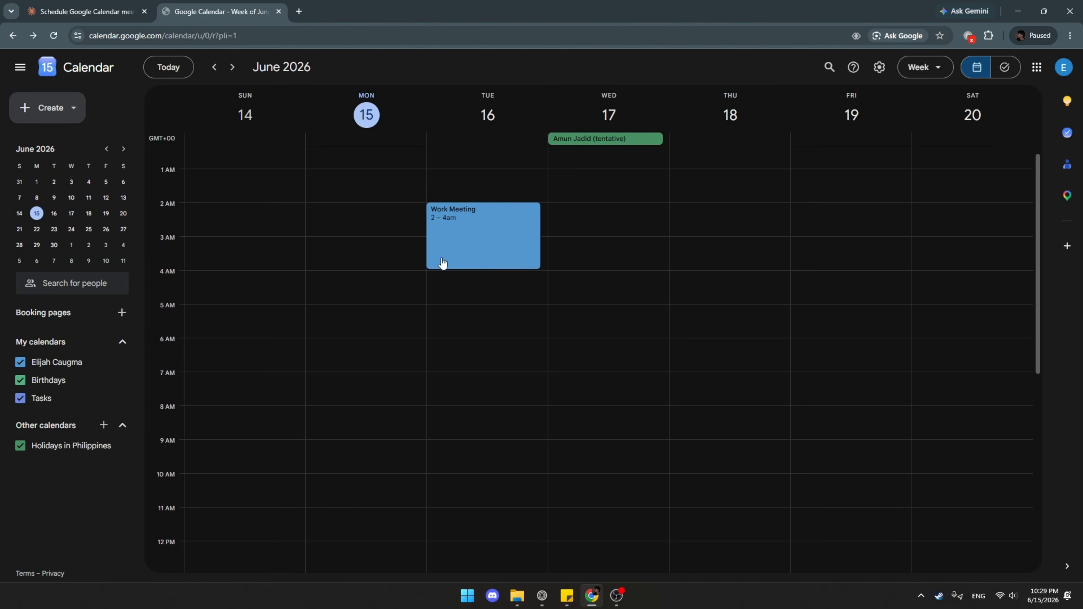
pyautogui.scroll(-1, 448, 310)
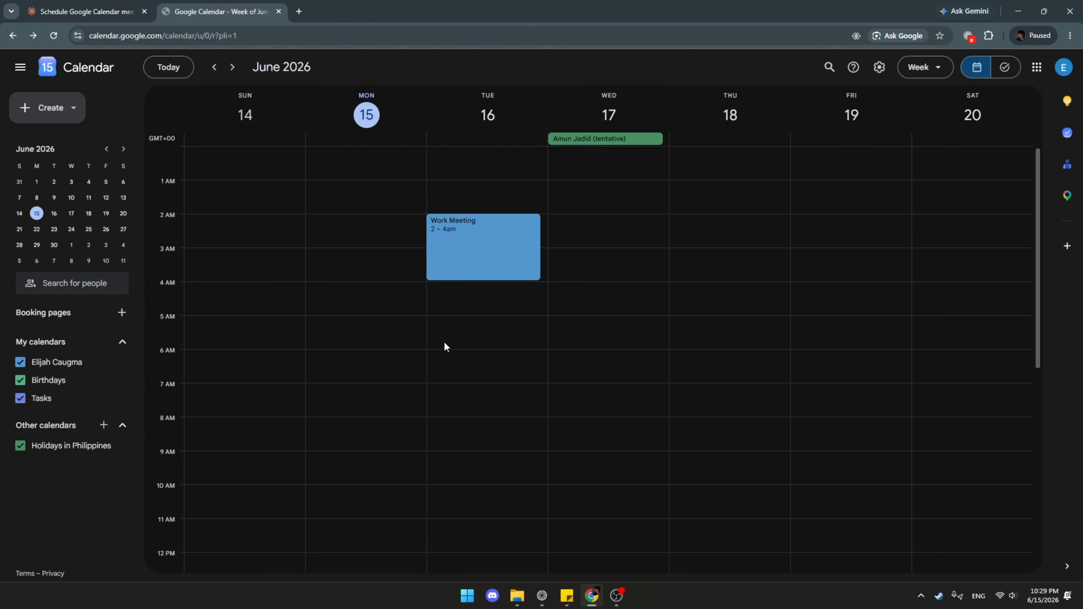
pyautogui.scroll(1, 408, 297)
pyautogui.scroll(-4, 448, 335)
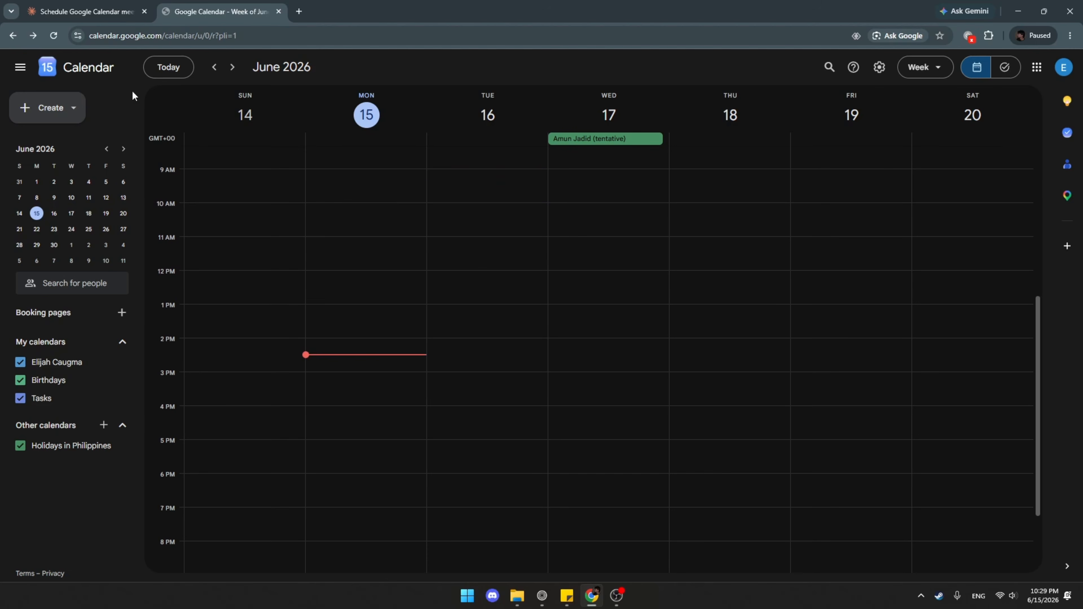
# Compare the meeting details in the Claude chat with the Work Meeting in Google Calendar, then return to the chat.
pyautogui.click(93, 17)
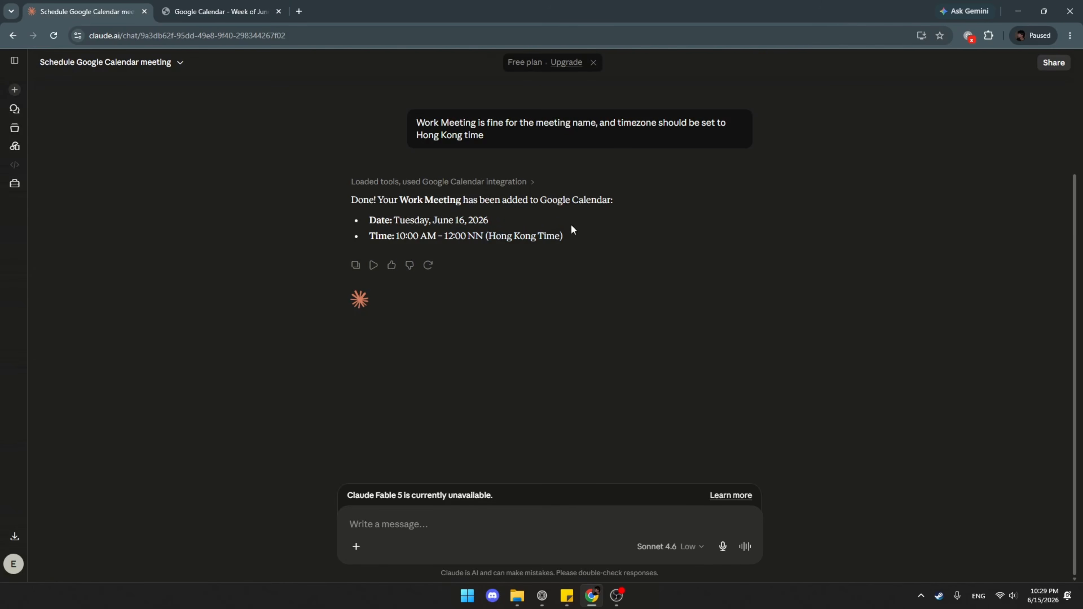
pyautogui.click(234, 14)
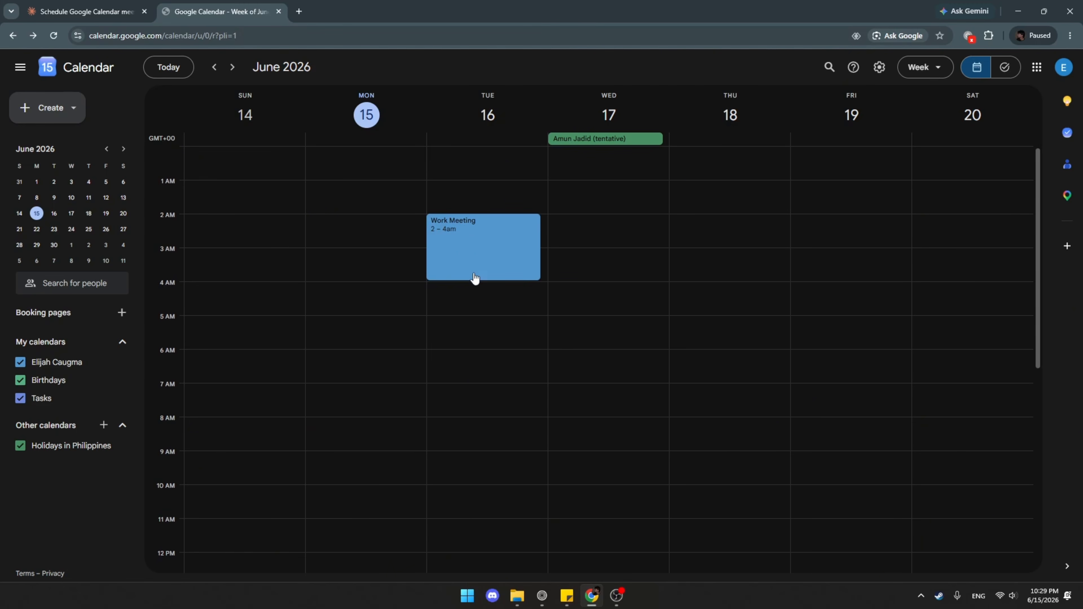
pyautogui.scroll(-7, 478, 283)
pyautogui.scroll(6, 486, 325)
pyautogui.click(60, 4)
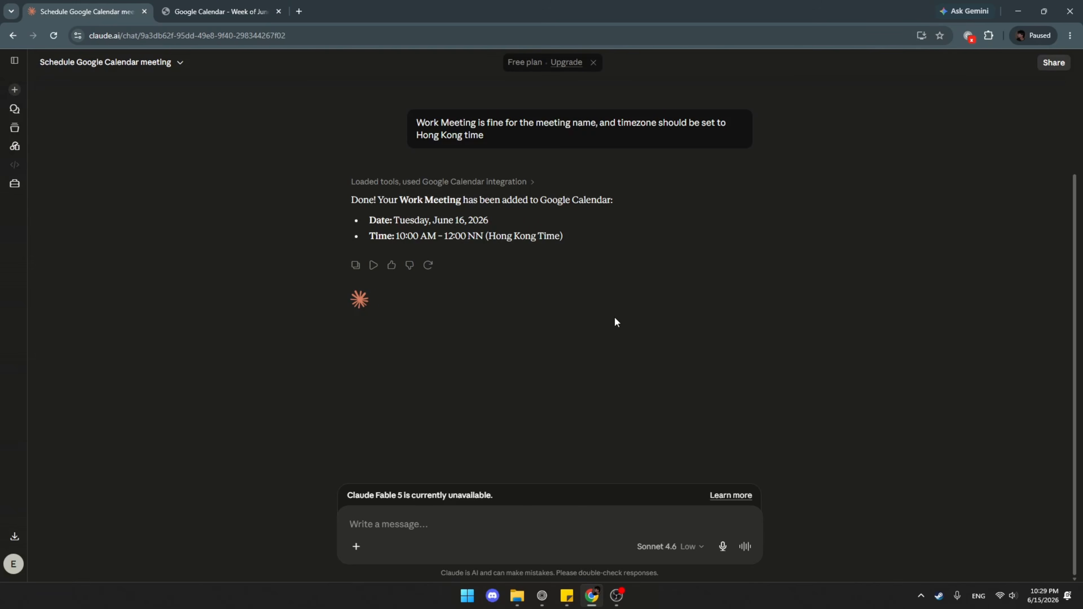